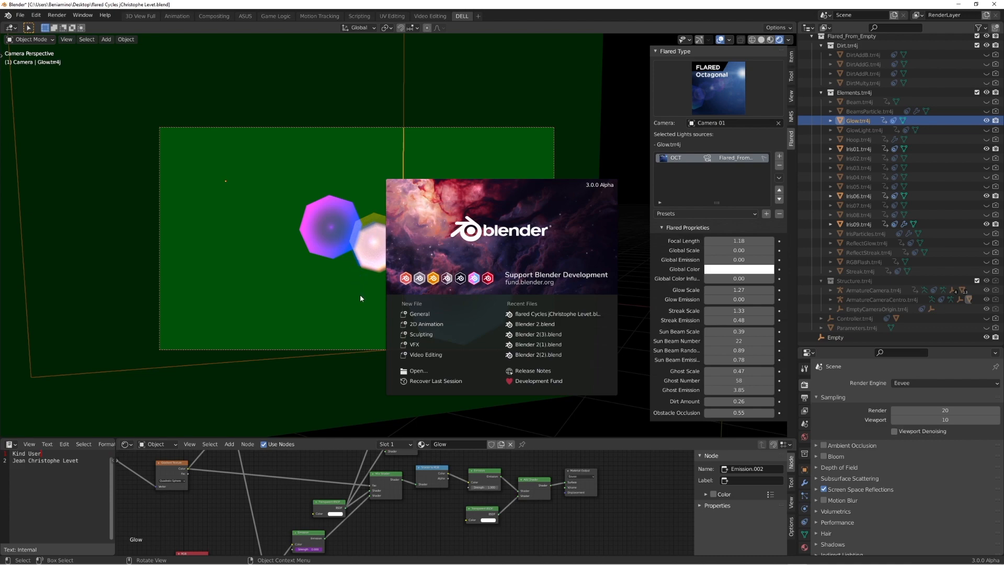
Select the Empty that drives the flare and move it across the camera view, ending just above the frame's upper-left corner.
click(341, 278)
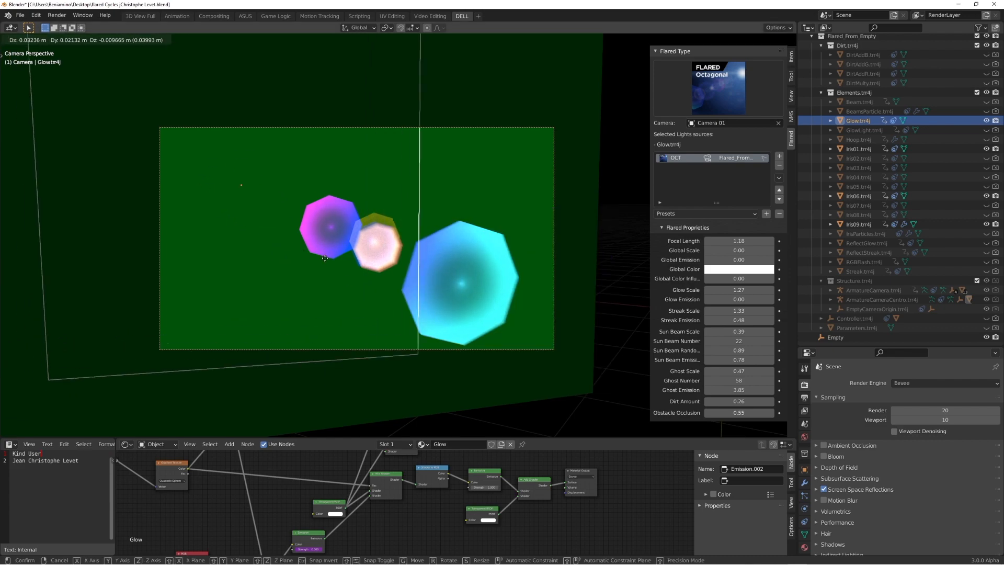
click(863, 337)
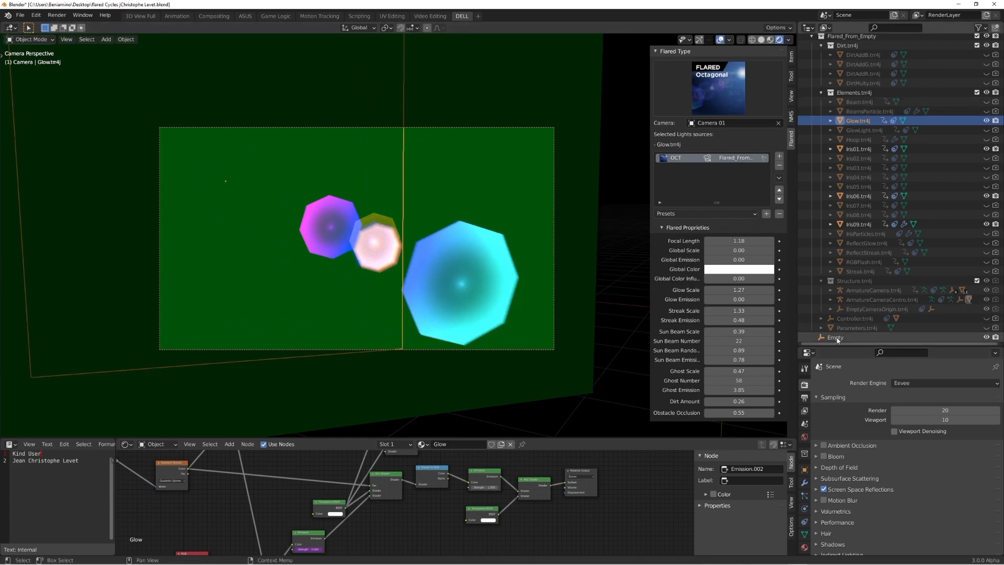
key(g)
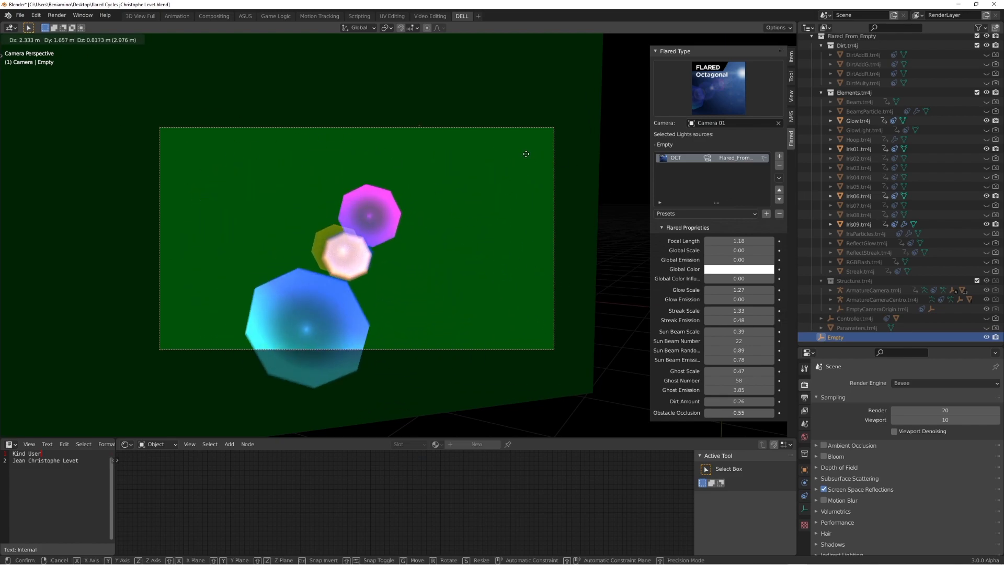
click(533, 222)
key(g)
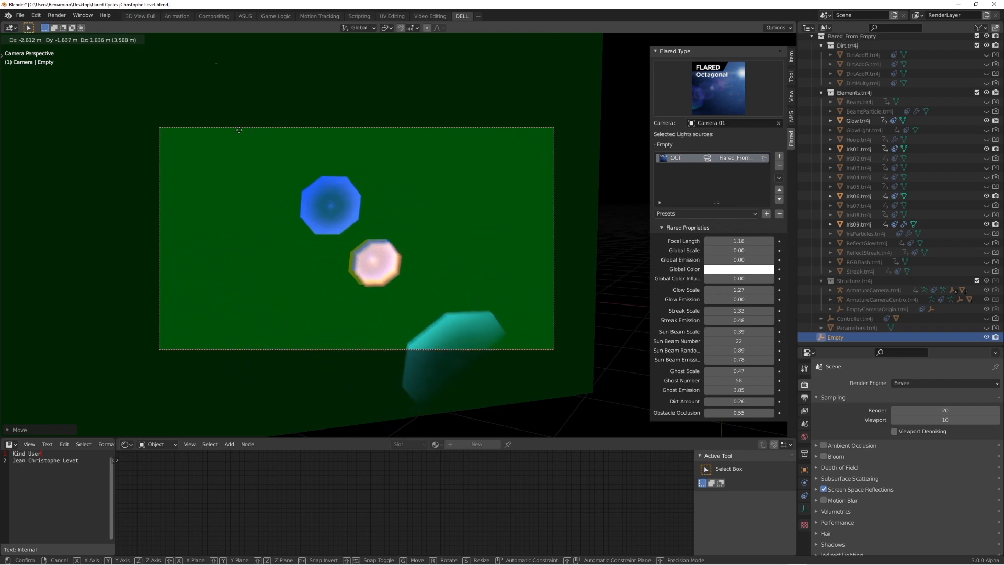
click(215, 185)
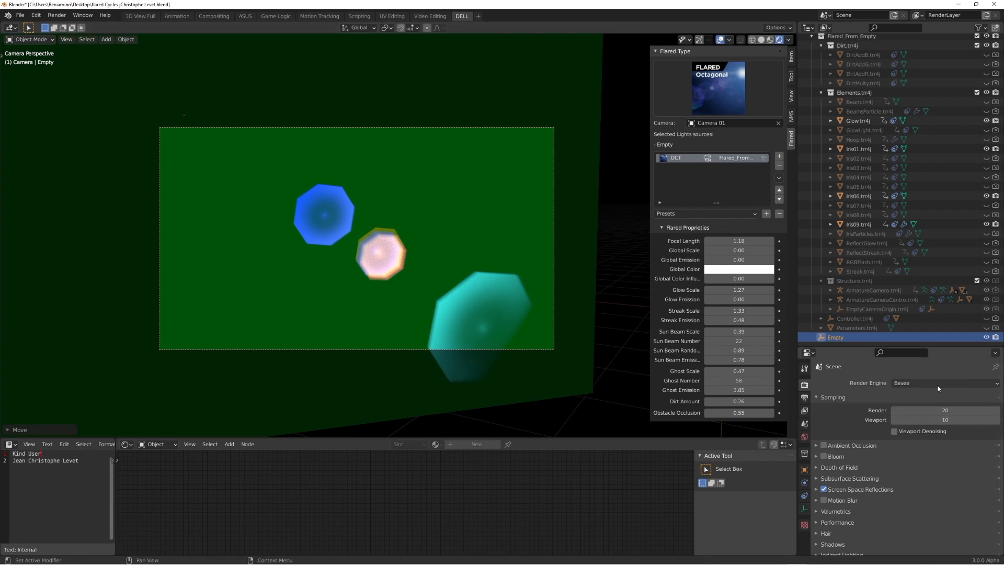
Set the render engine to Cycles and move the Empty to the right part of the camera frame.
click(908, 384)
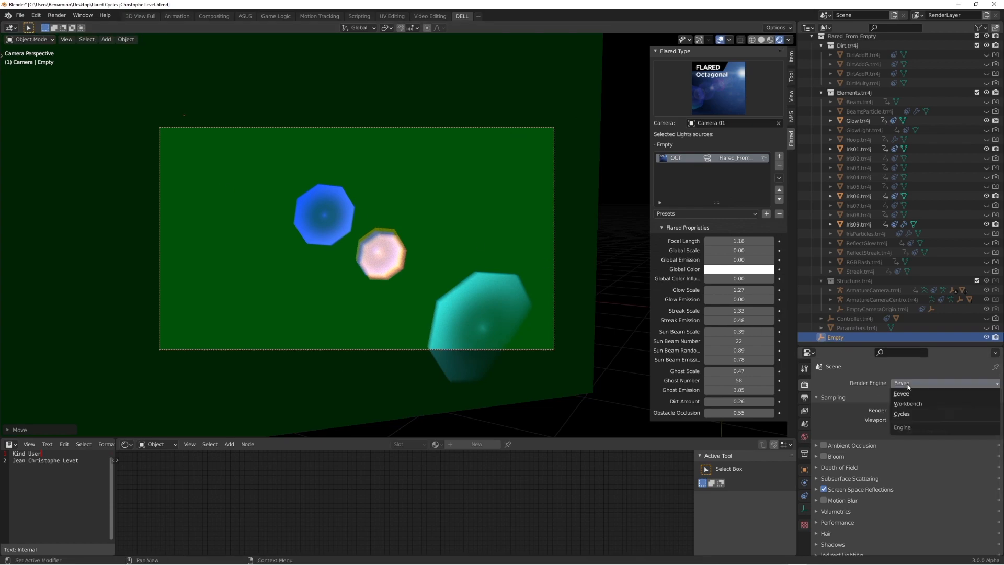
click(908, 417)
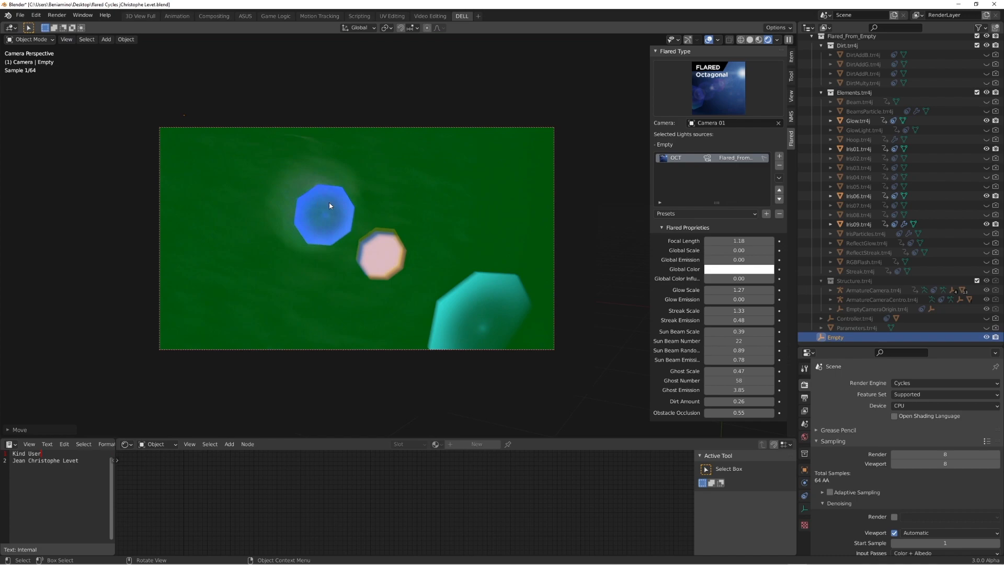
key(g)
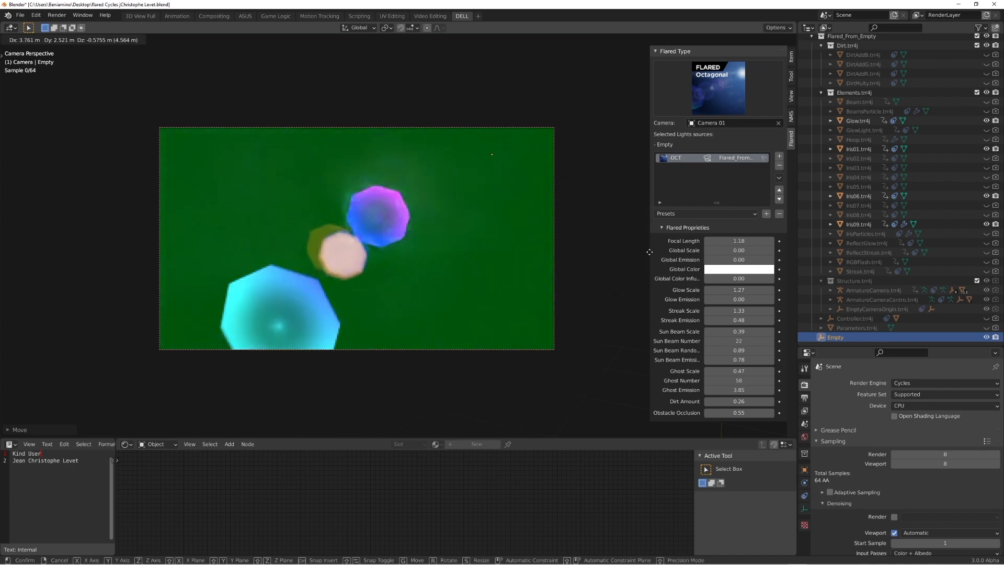
click(622, 259)
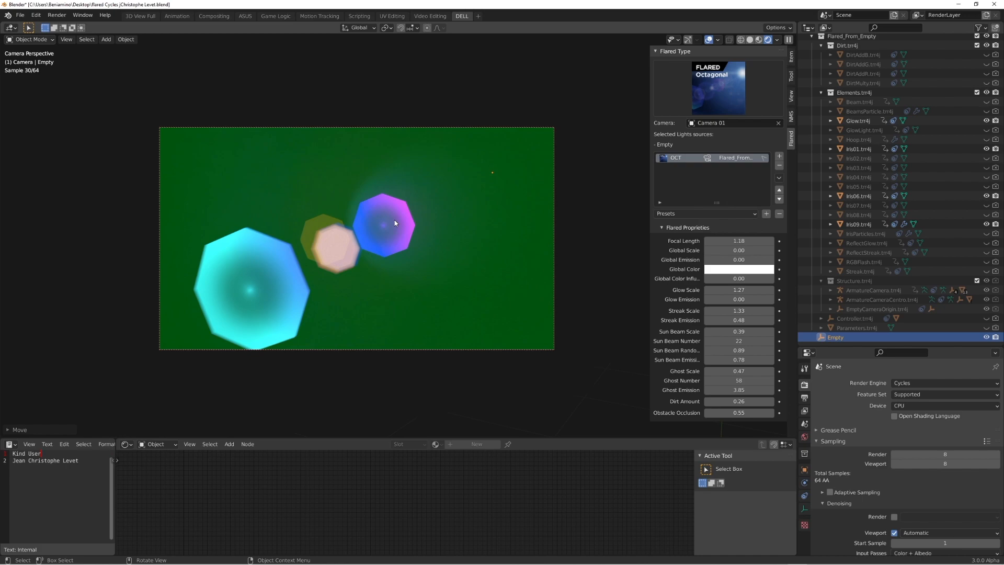
Check the Cycles render devices in the system preferences and close the preferences window.
key(ctrl+comma)
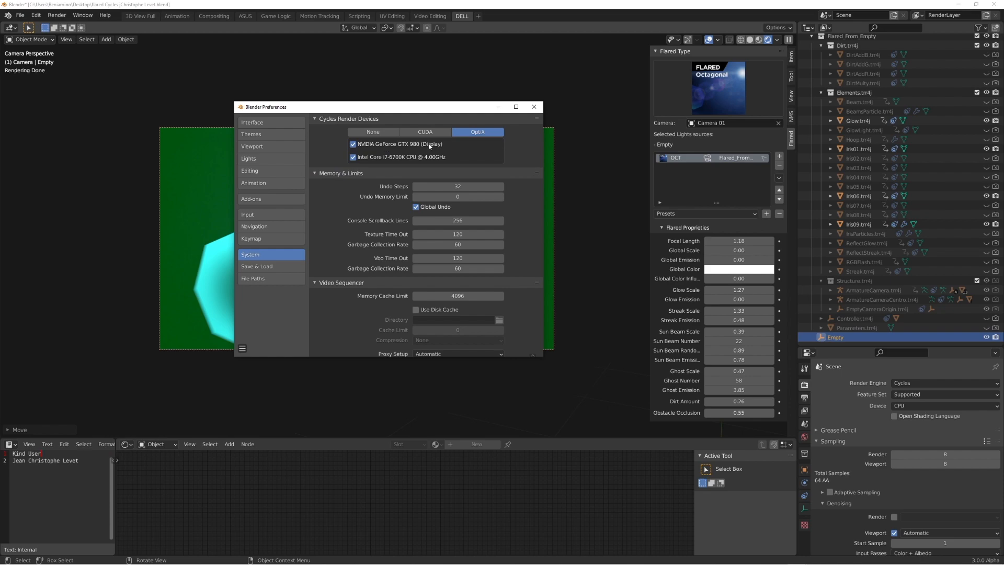
click(536, 108)
click(366, 247)
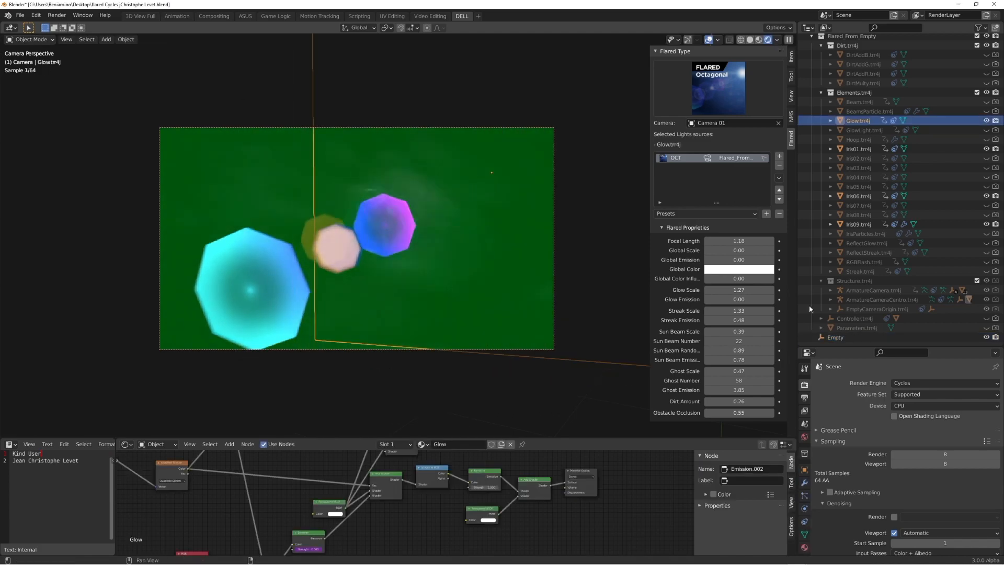
Reselect the Empty and move it across the frame to just inside its left edge.
click(848, 339)
key(g)
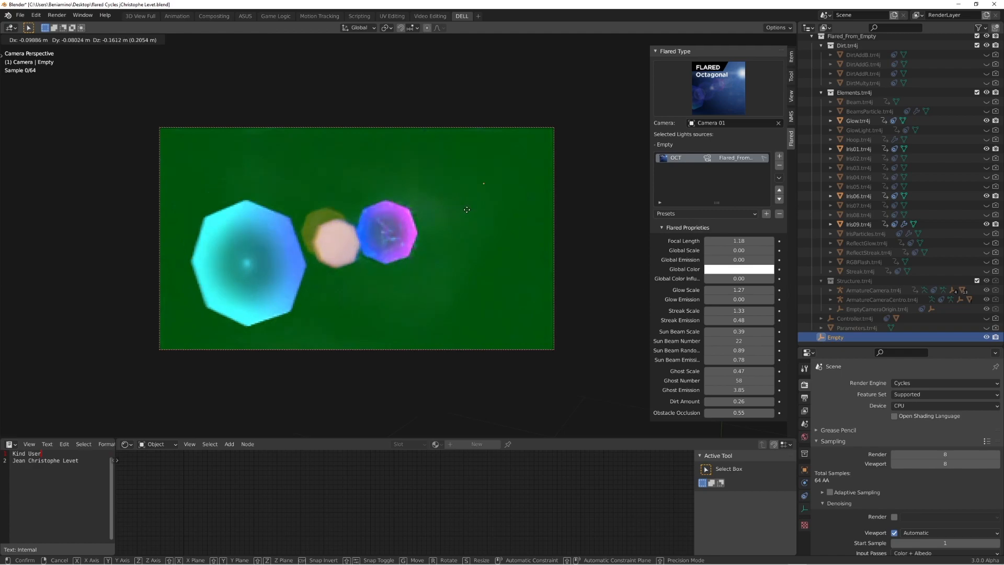
click(160, 205)
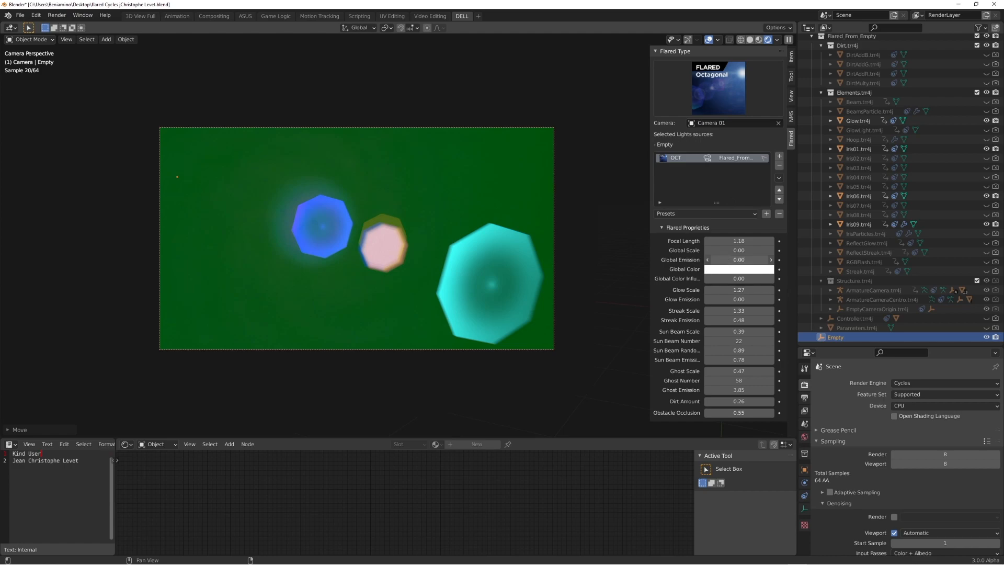
Set the flare's Global Emission to 1.00 and inspect its light on the green cube from outside the camera view.
drag(739, 259, 770, 260)
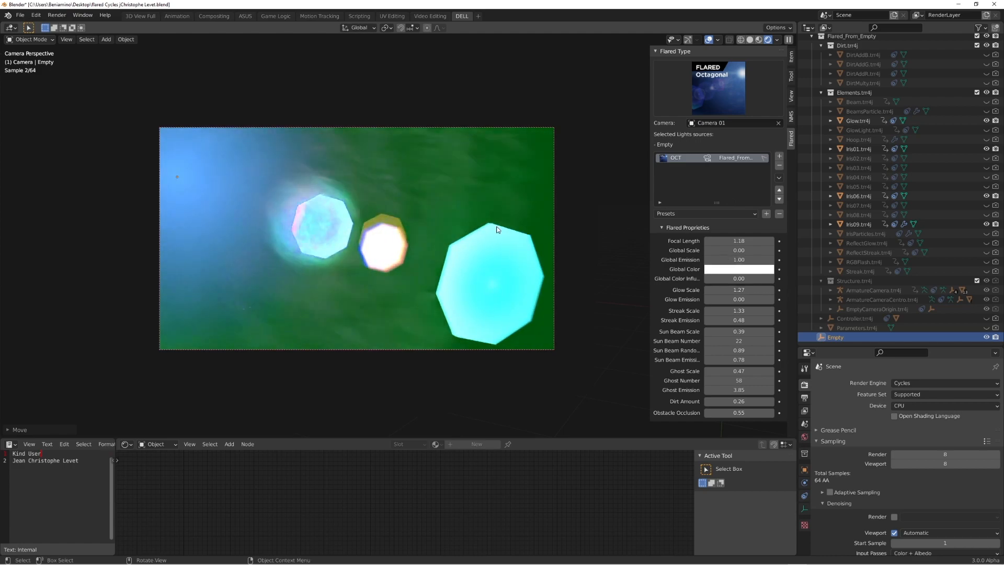
middle_drag(364, 250, 369, 250)
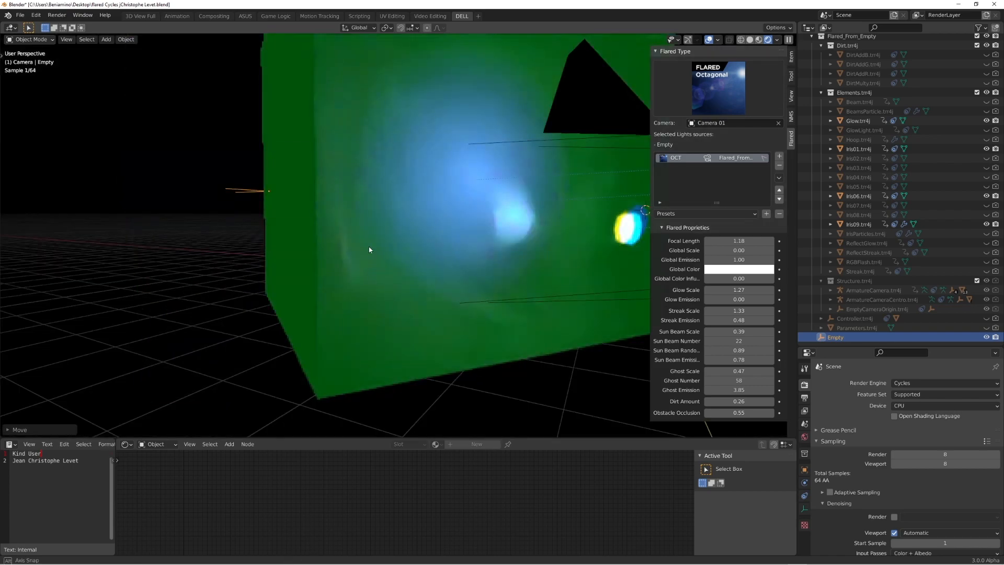
shift+middle_drag(567, 237, 314, 260)
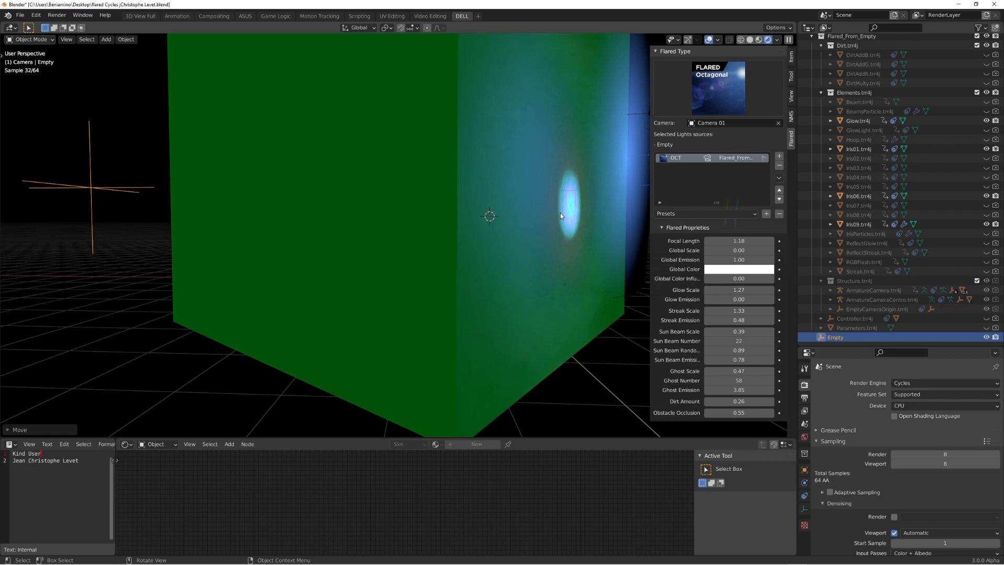
scroll(560, 213, down, 4)
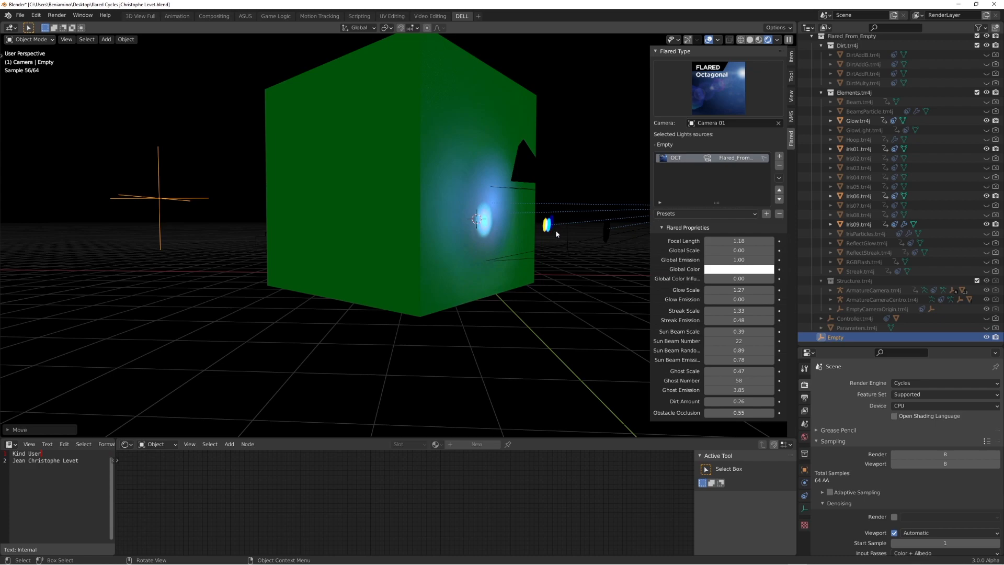
Switch the render engine to Eevee to compare the light on the cube, and return it to Cycles.
click(911, 383)
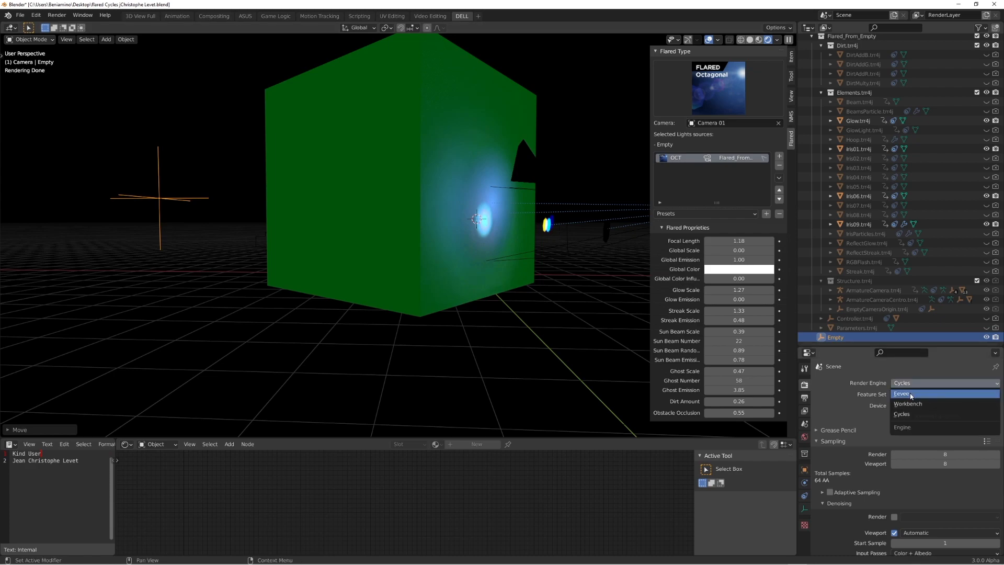
click(911, 394)
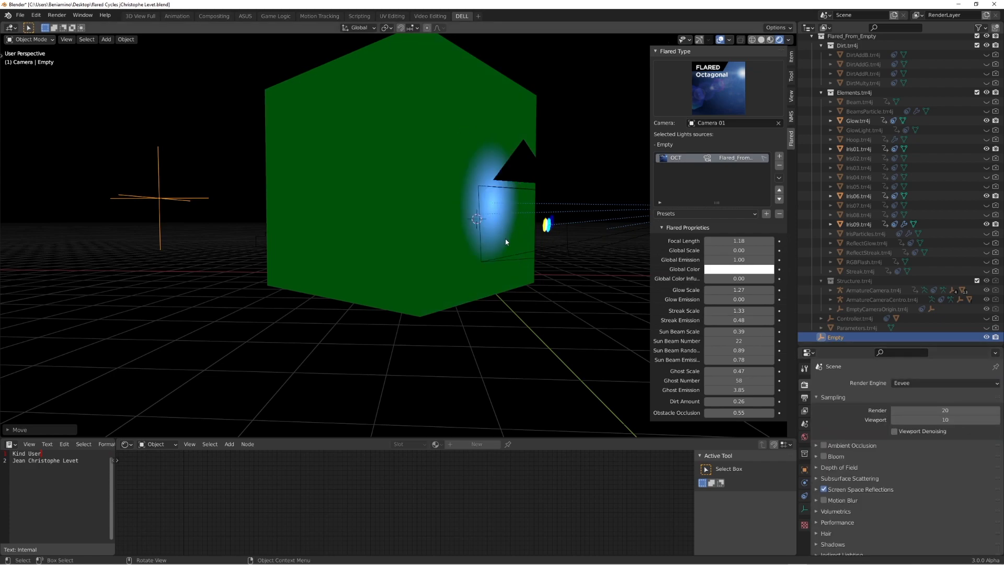
scroll(526, 243, up, 3)
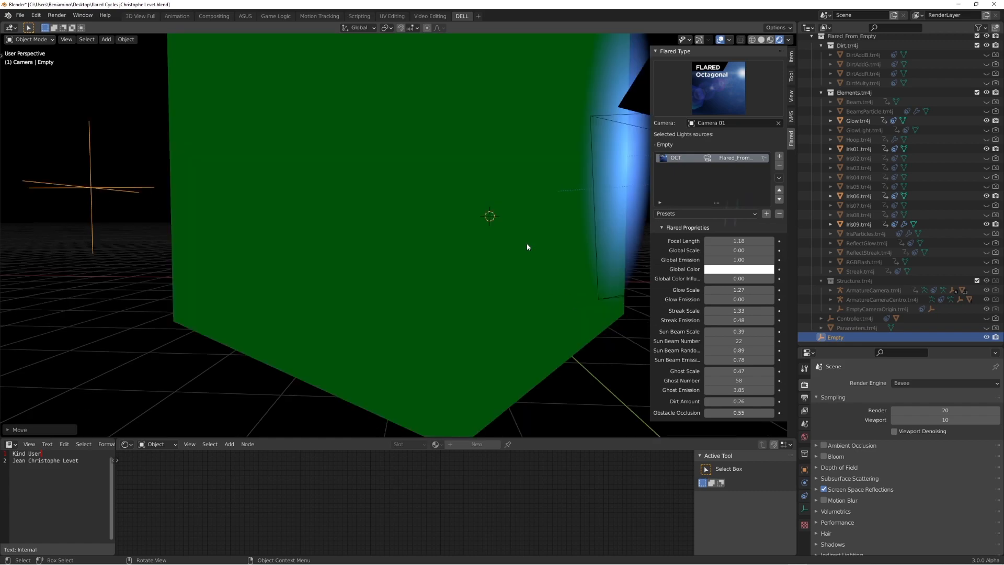
click(917, 383)
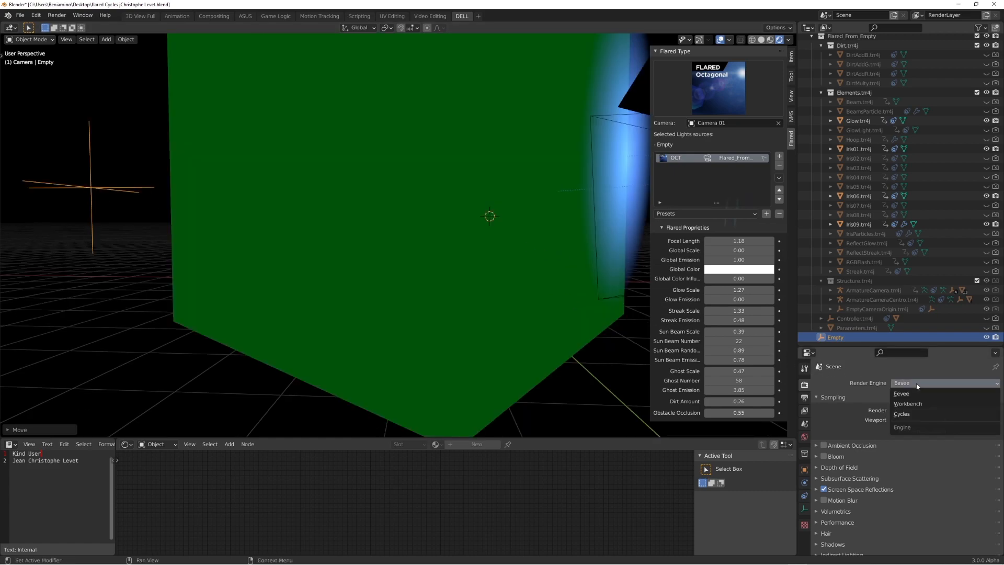
click(909, 414)
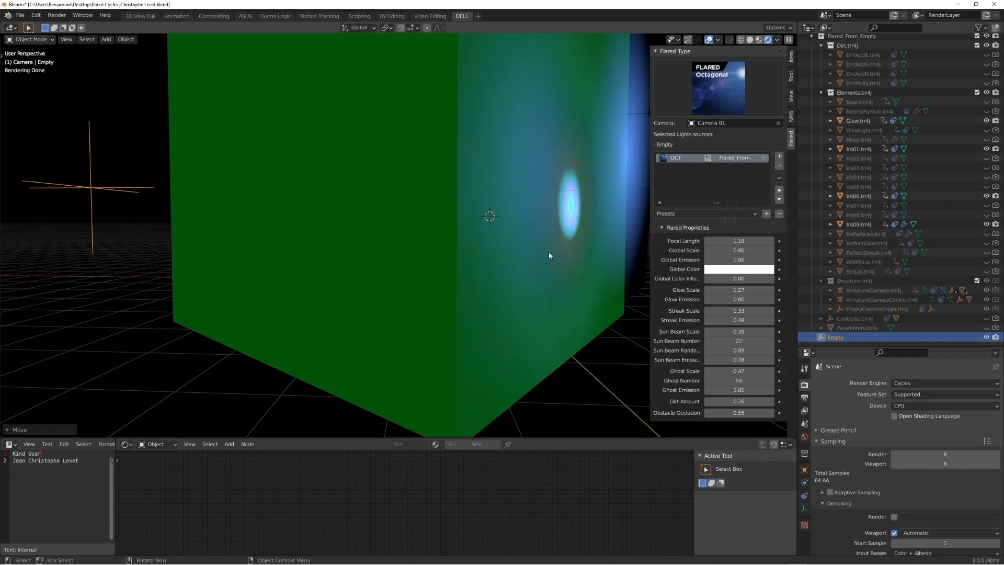
Return to the camera view, set Global Emission to 0.00 and move the Empty near the frame's upper-left corner.
key(KP_0)
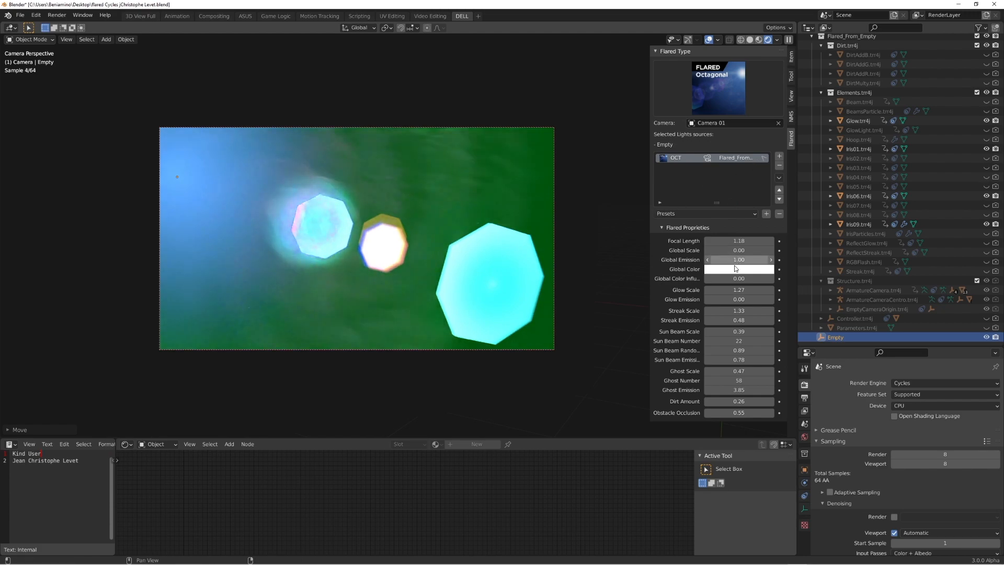
drag(744, 259, 704, 259)
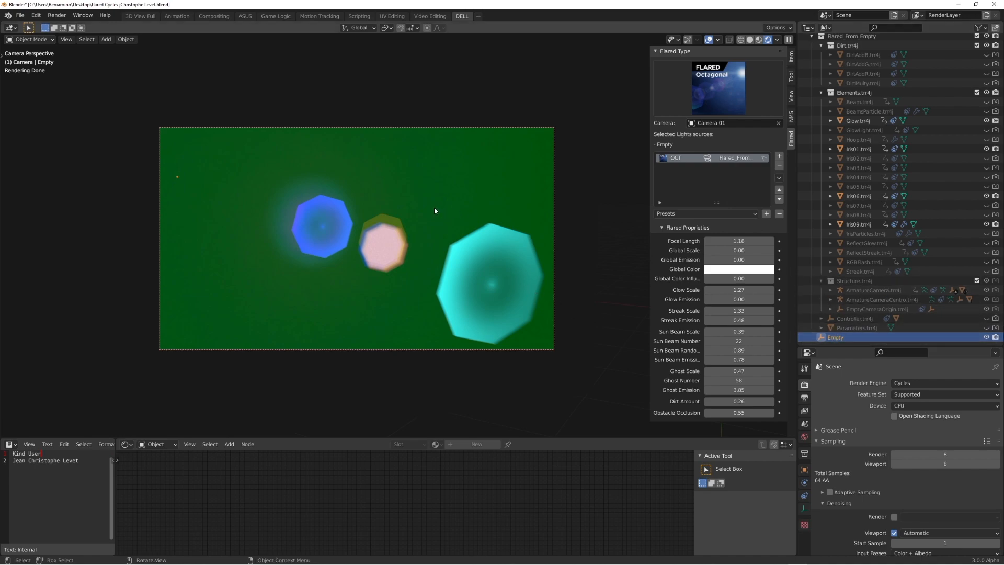
key(g)
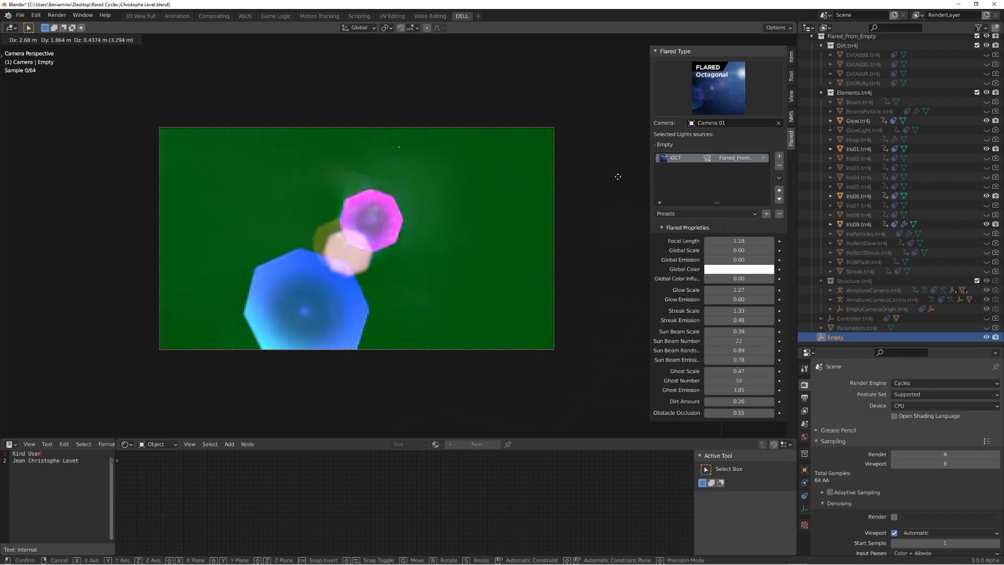
click(417, 172)
scroll(414, 262, up, 2)
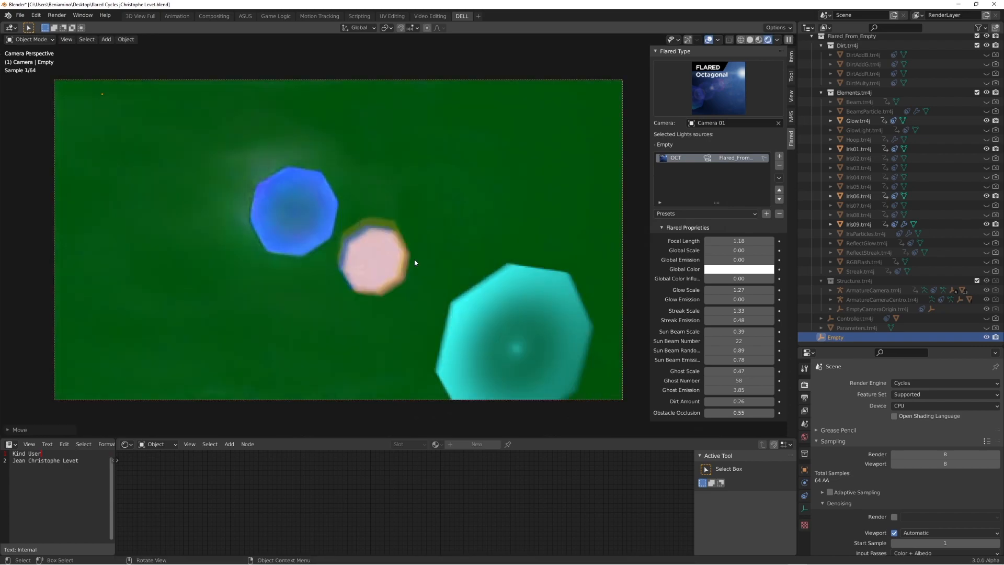
key(g)
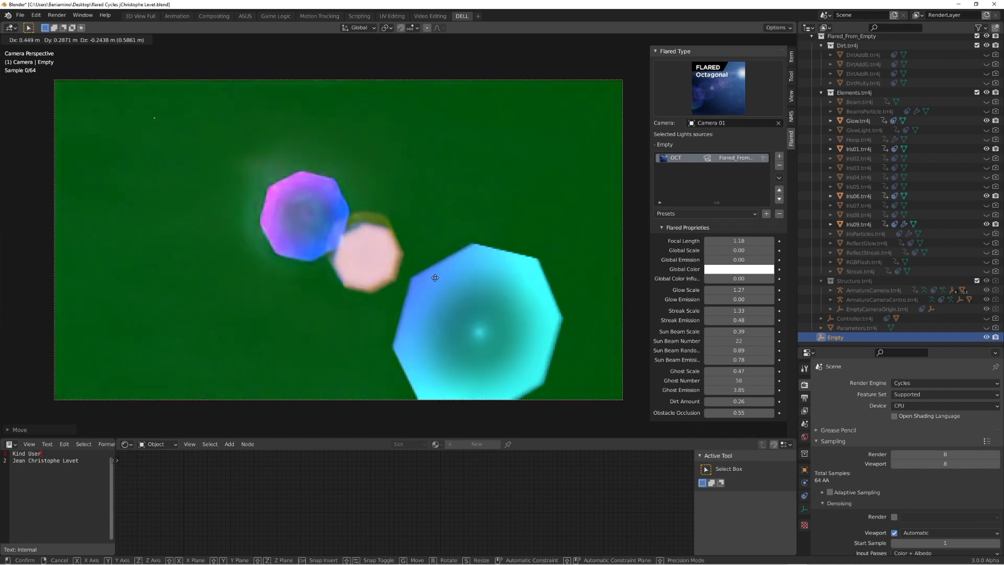
click(400, 280)
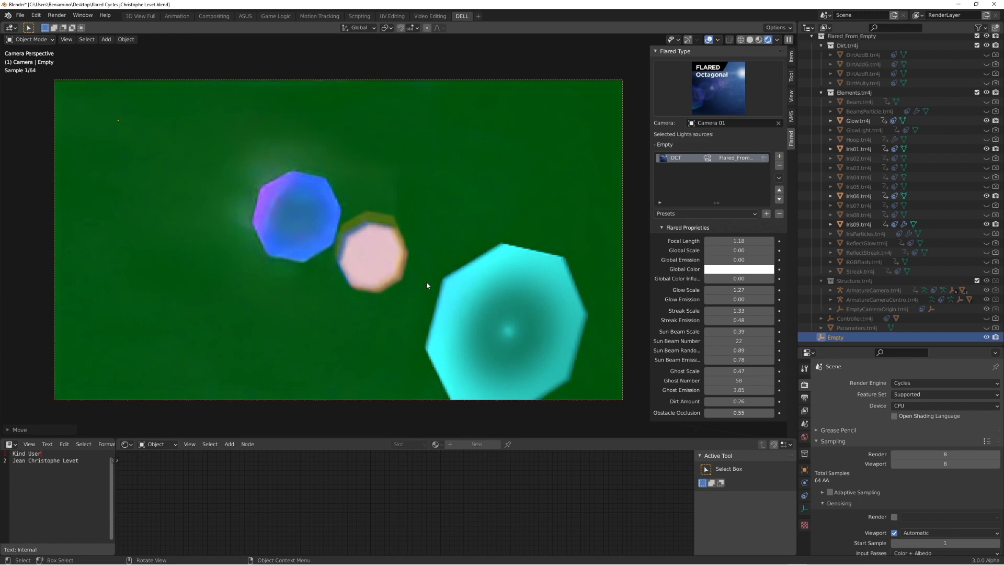